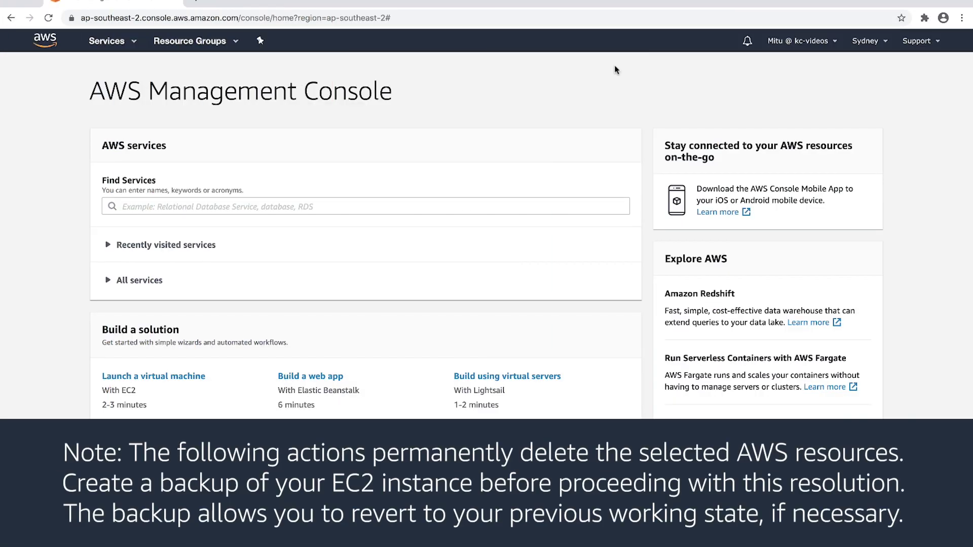
Step: Open EC2, switch to Europe (Frankfurt), and list the running instances
click(206, 207)
text(ec2)
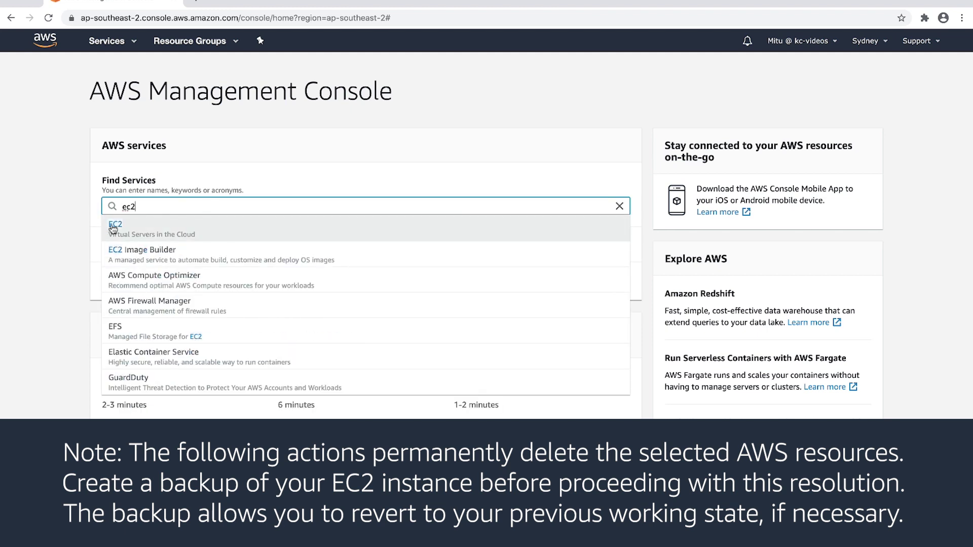
click(113, 229)
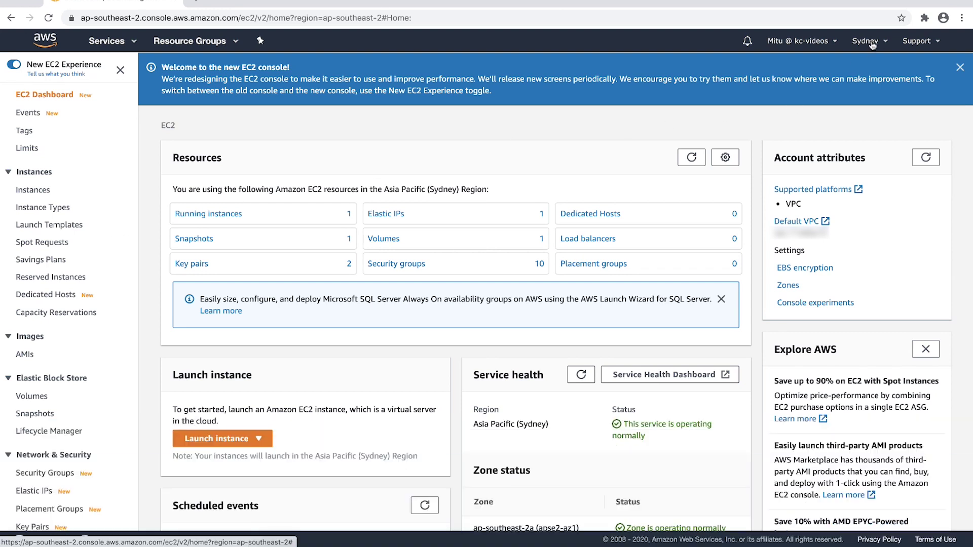
click(871, 44)
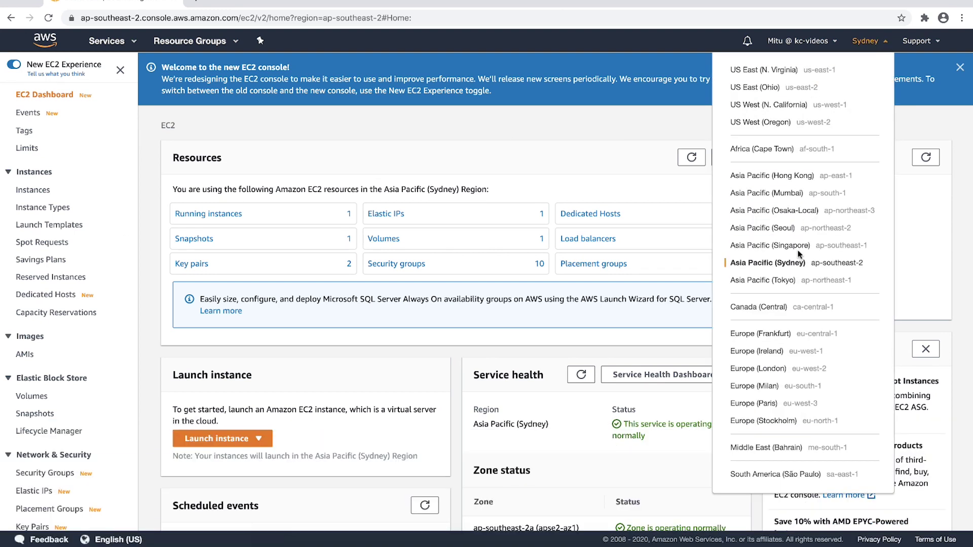
click(766, 336)
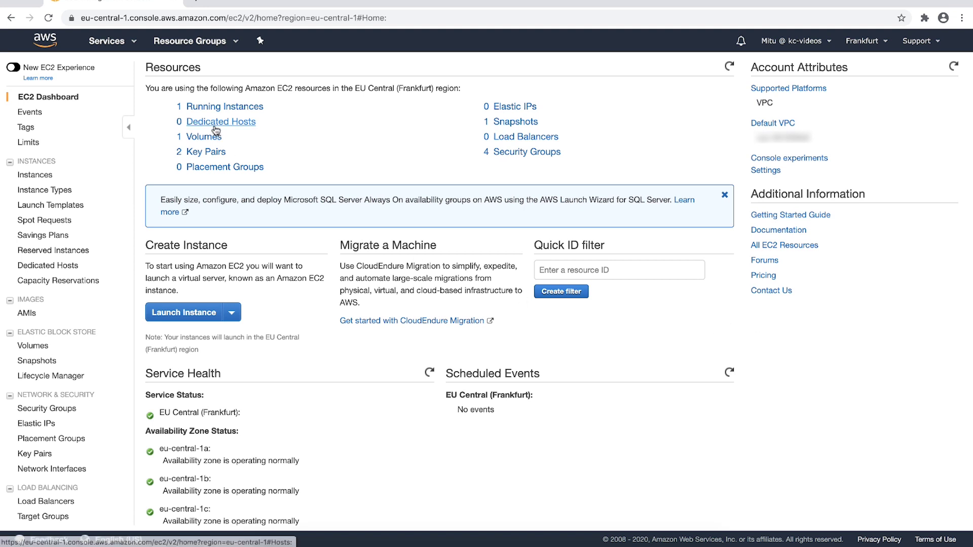
click(204, 109)
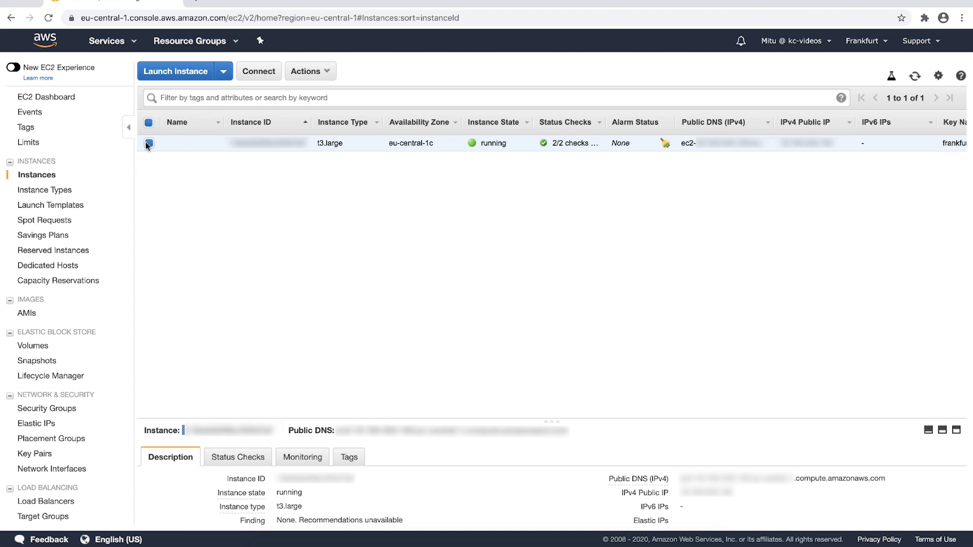
Step: Terminate the t3.large instance and confirm with Yes, Terminate
click(306, 72)
mouse_move(321, 149)
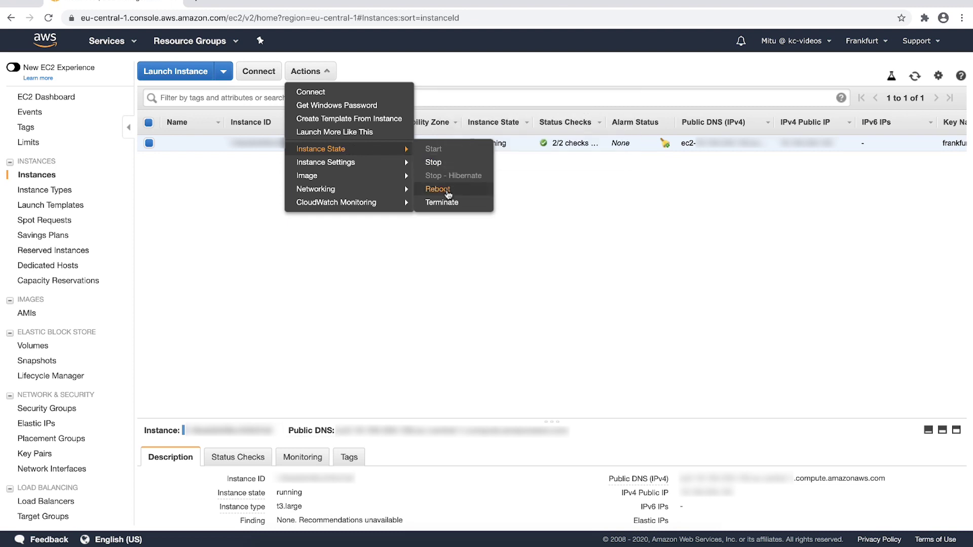
click(448, 202)
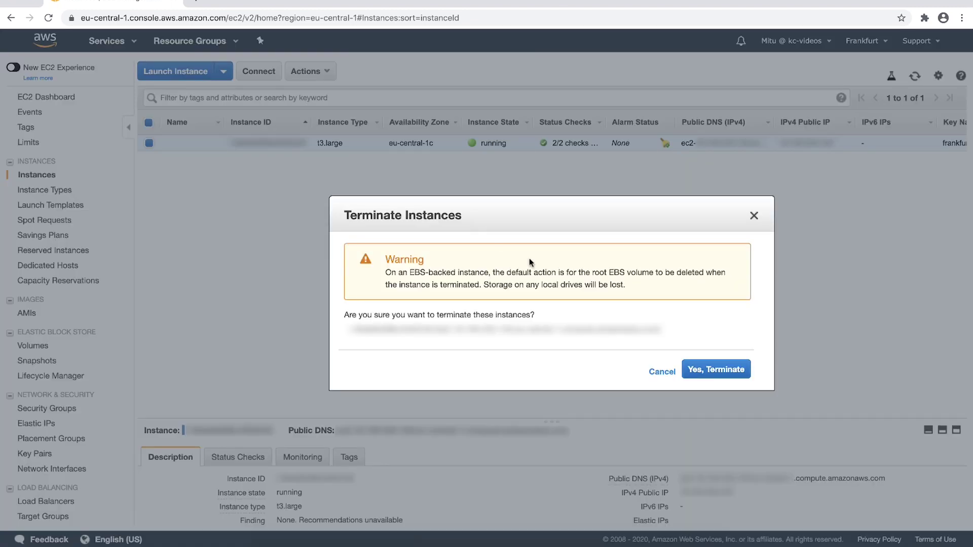
click(715, 370)
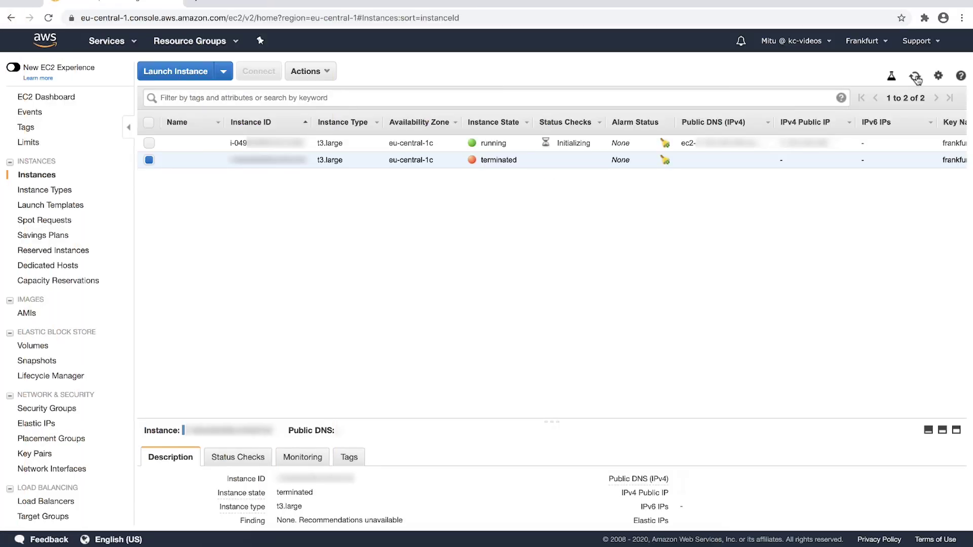
Step: Refresh the instances, then review ASG1's scaling activity history under Auto Scaling Groups
click(916, 77)
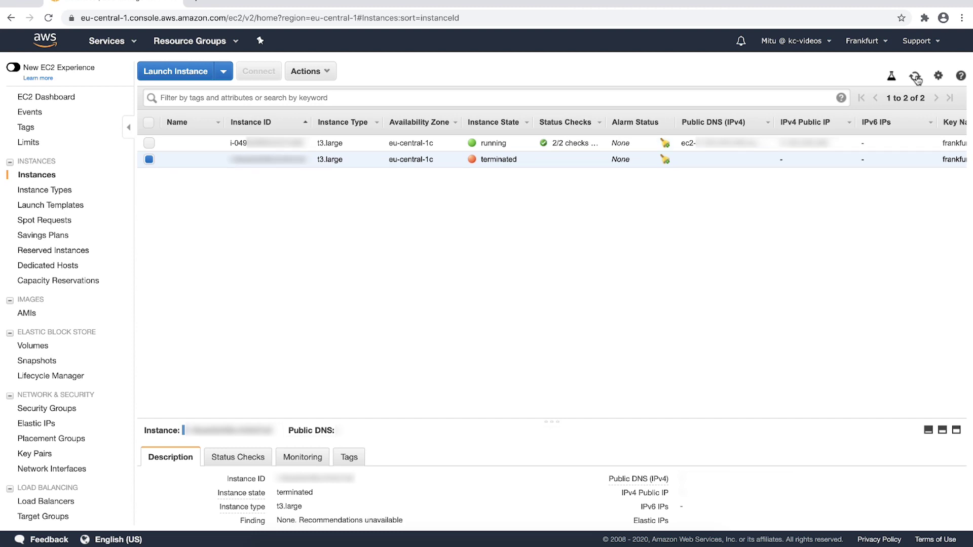
scroll(74, 433, down, 2)
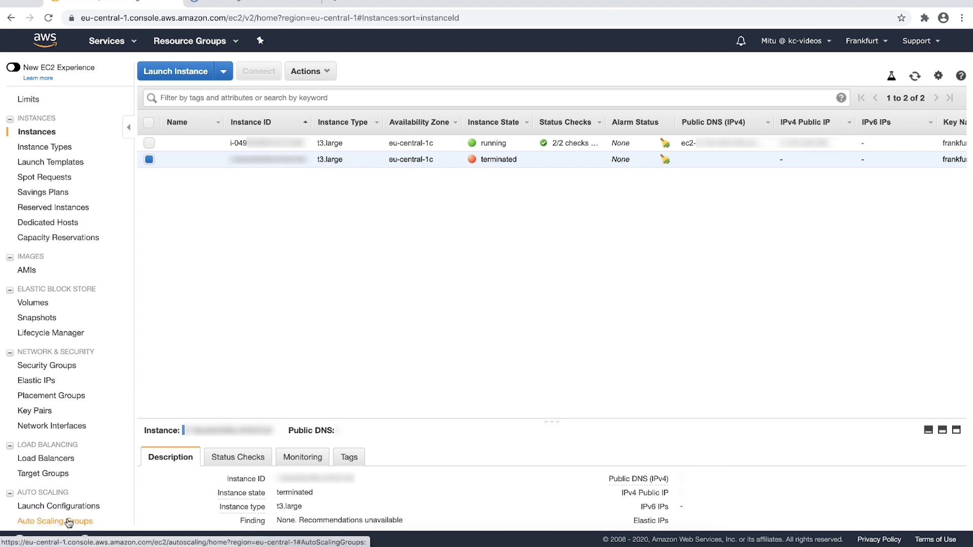
click(69, 523)
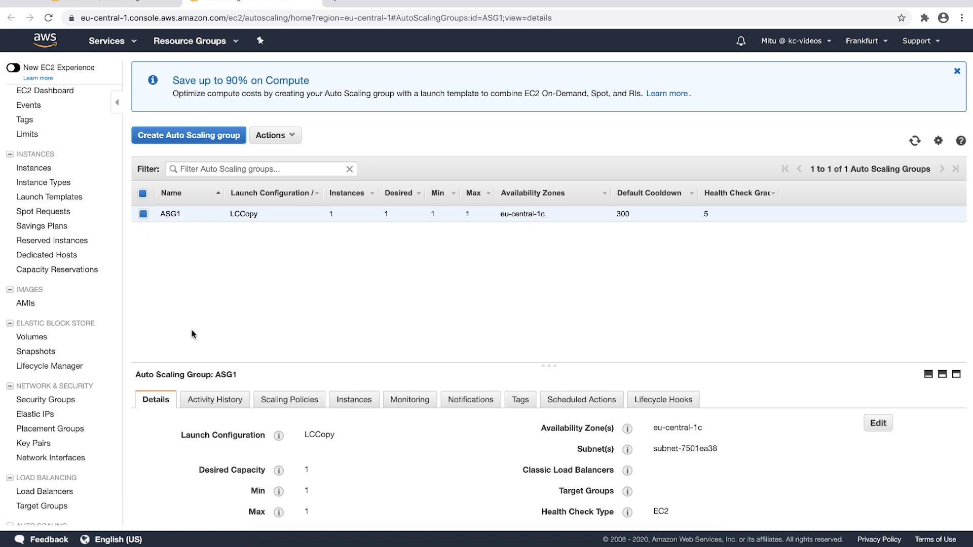
click(201, 406)
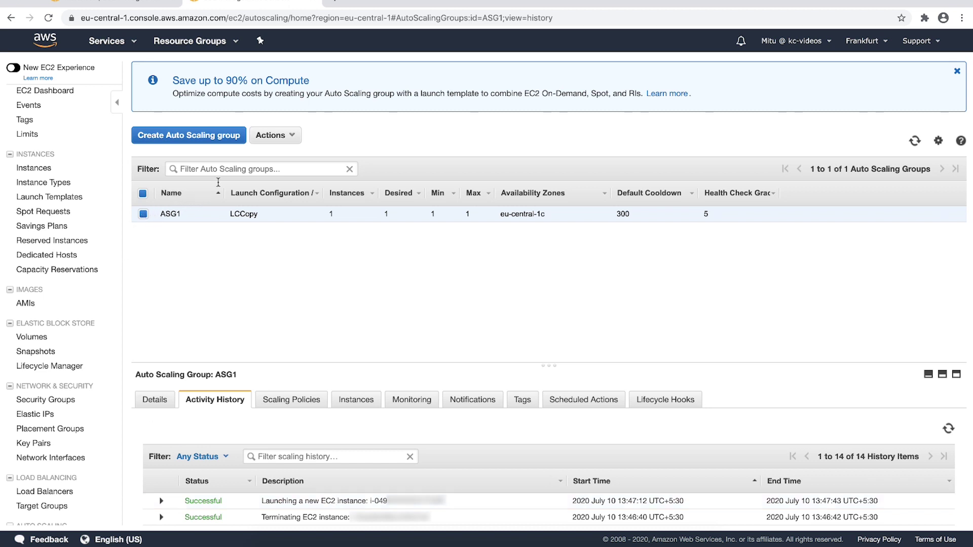
Step: Delete the ASG1 Auto Scaling group and return to the EC2 instances list
click(282, 138)
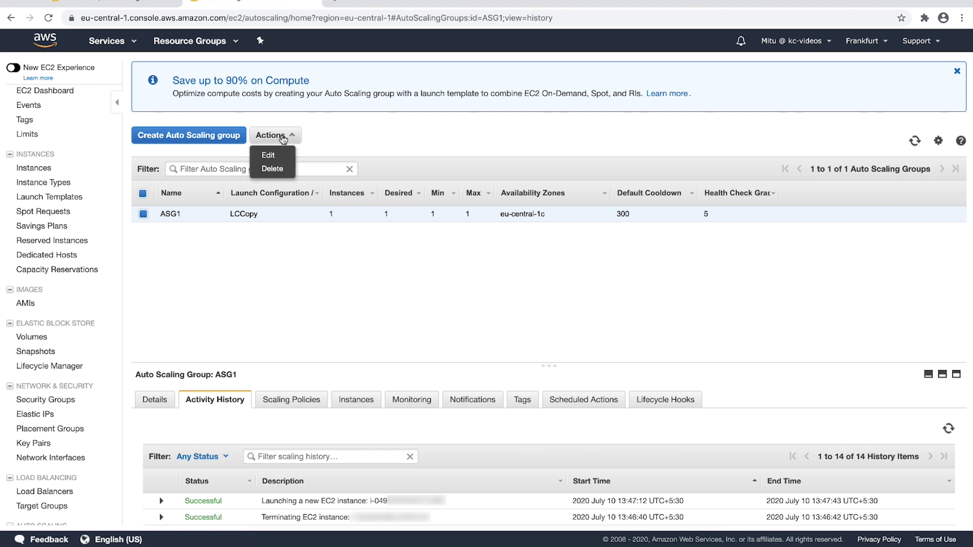
click(275, 168)
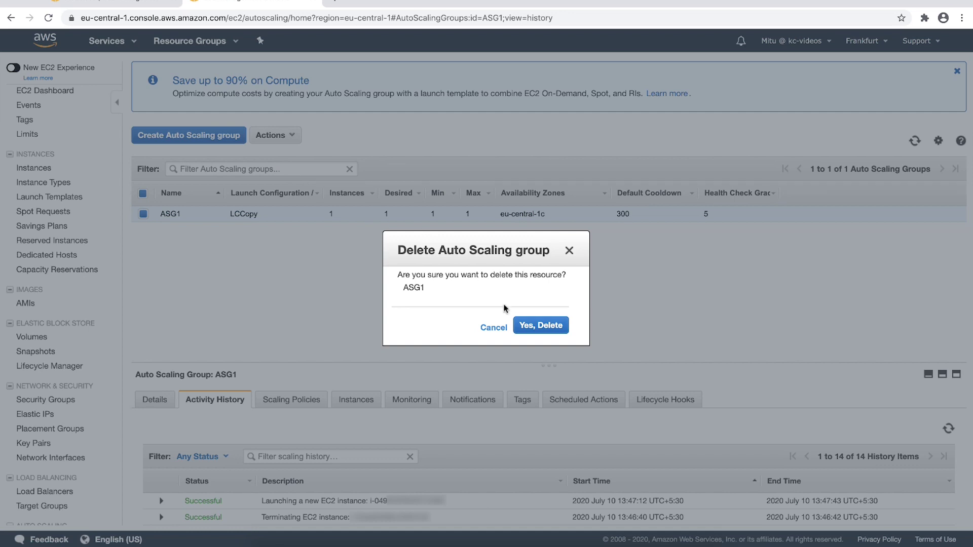
click(505, 325)
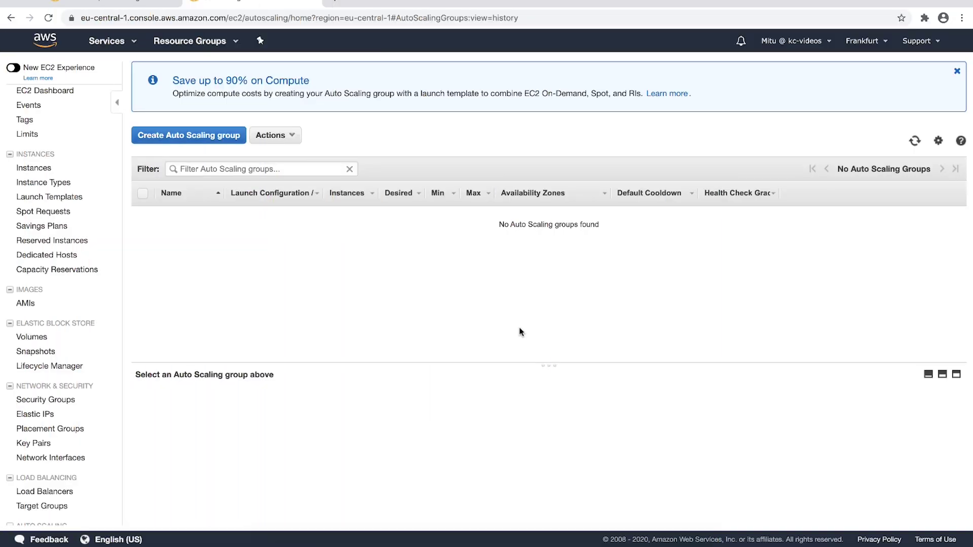
click(317, 2)
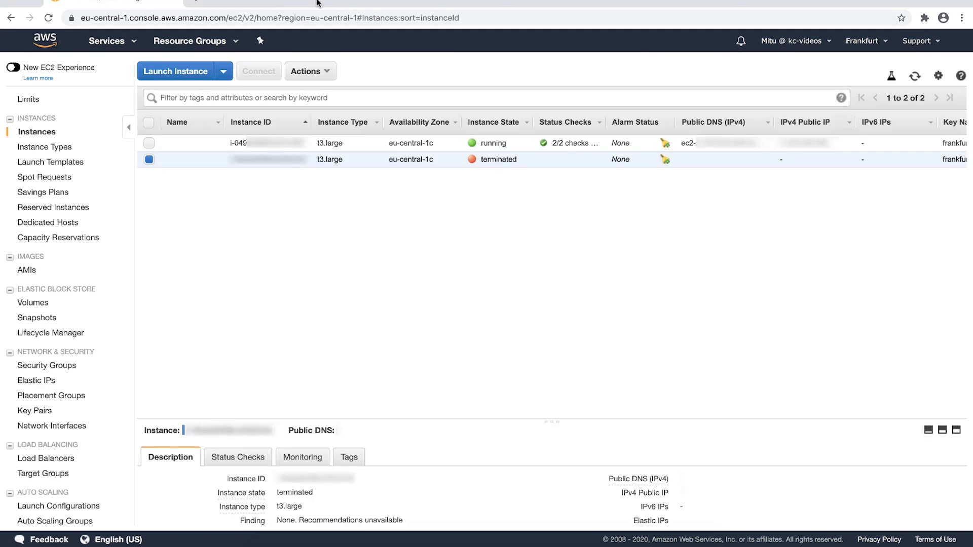
Step: Refresh the instances list to confirm both t3.large instances show terminated
click(915, 76)
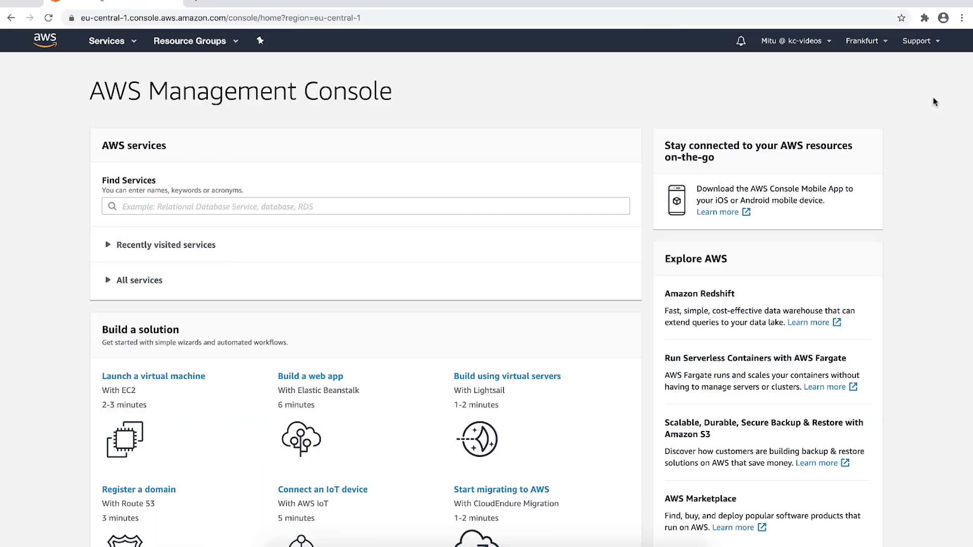
Step: Open Elastic Beanstalk in Asia Pacific (Sydney) and select Application1-env among the environments
click(294, 201)
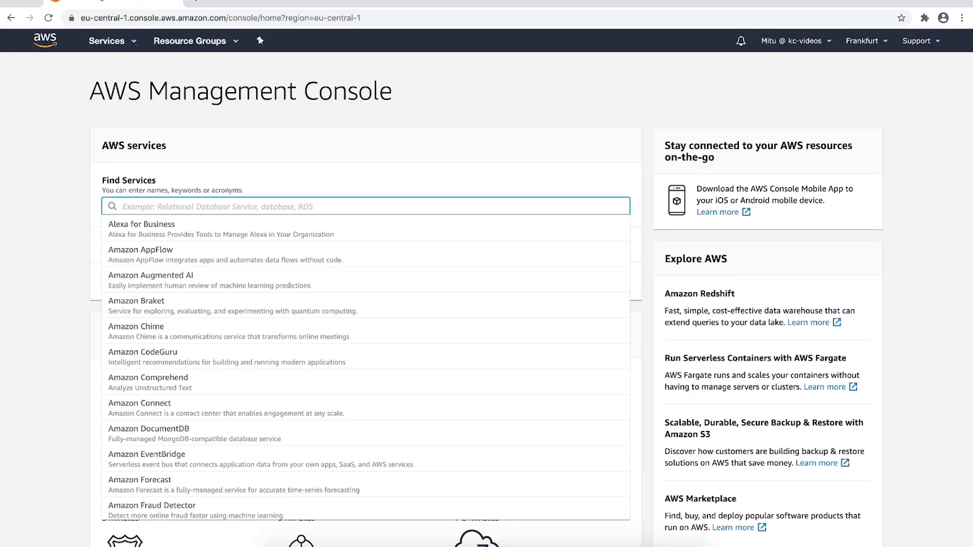
text(elastic be)
click(272, 229)
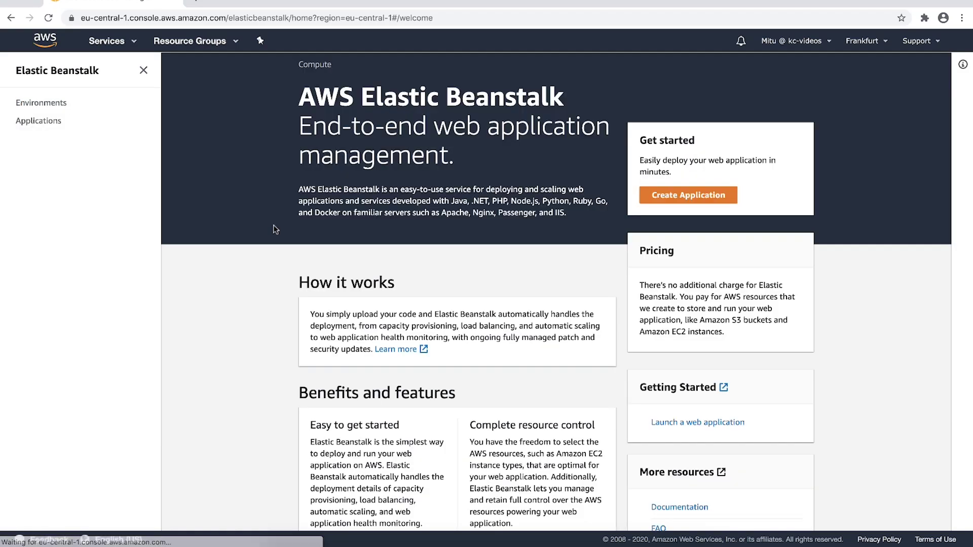
click(865, 42)
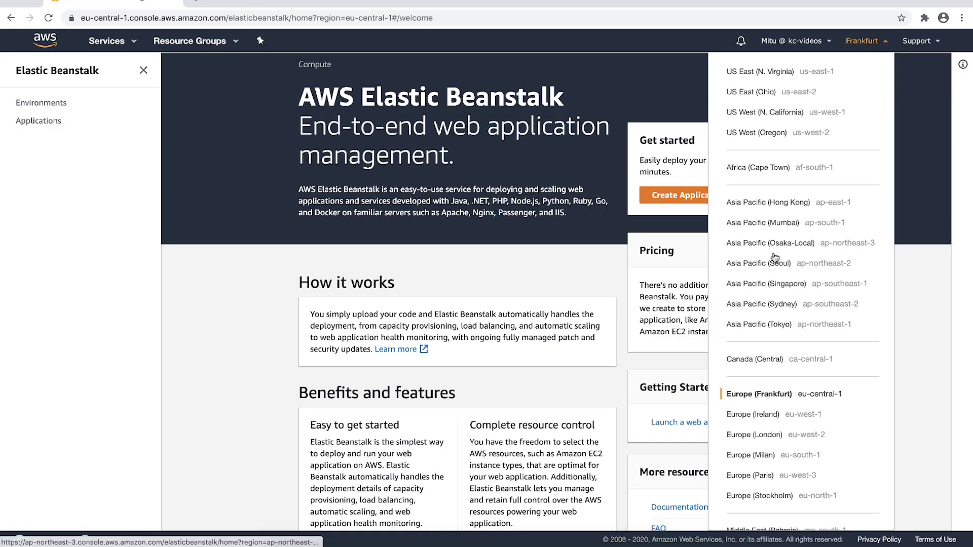
click(787, 305)
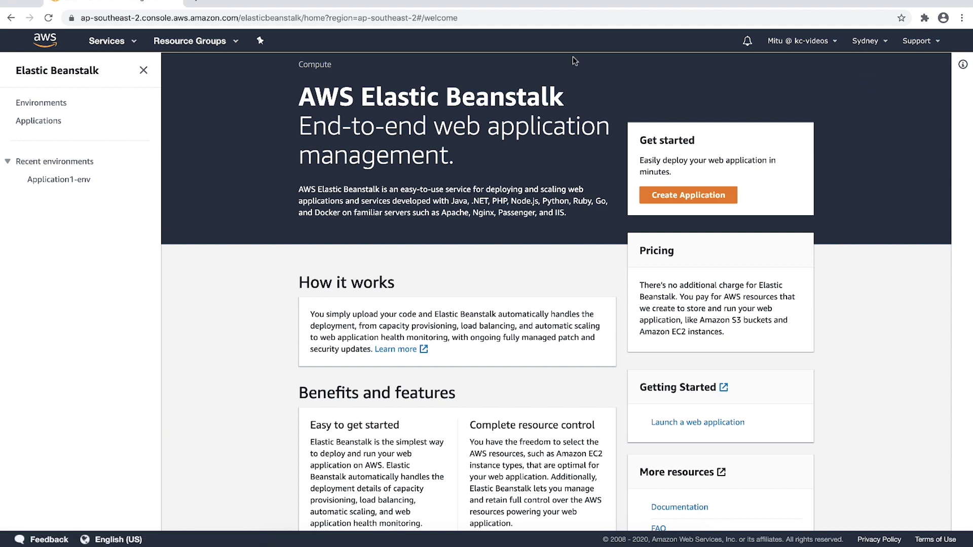
click(47, 103)
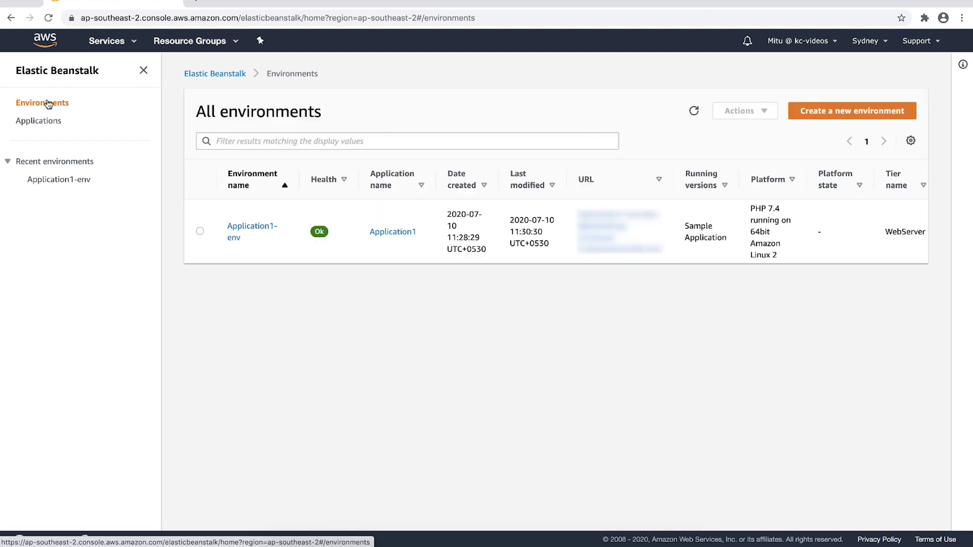
click(200, 232)
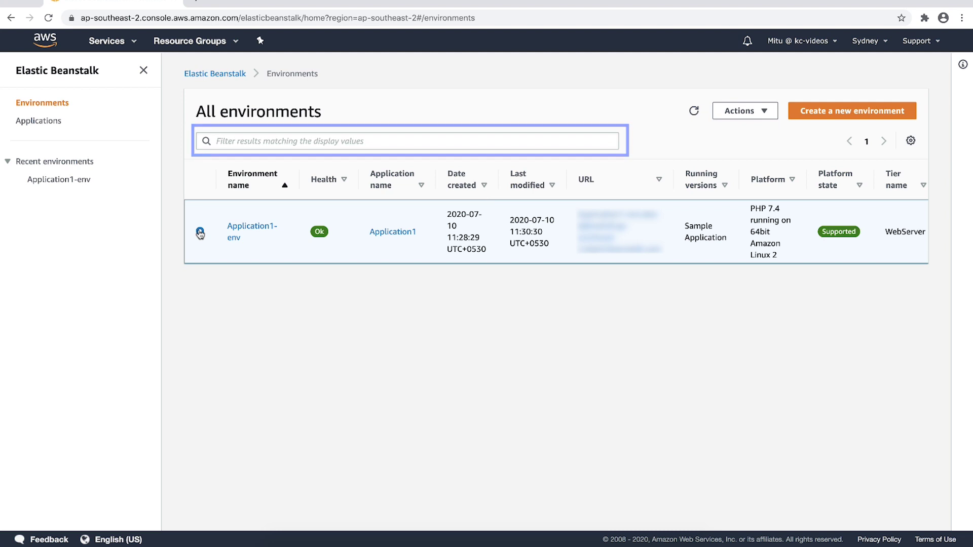
Step: Terminate Application1-env, entering its name in the confirmation box
click(755, 111)
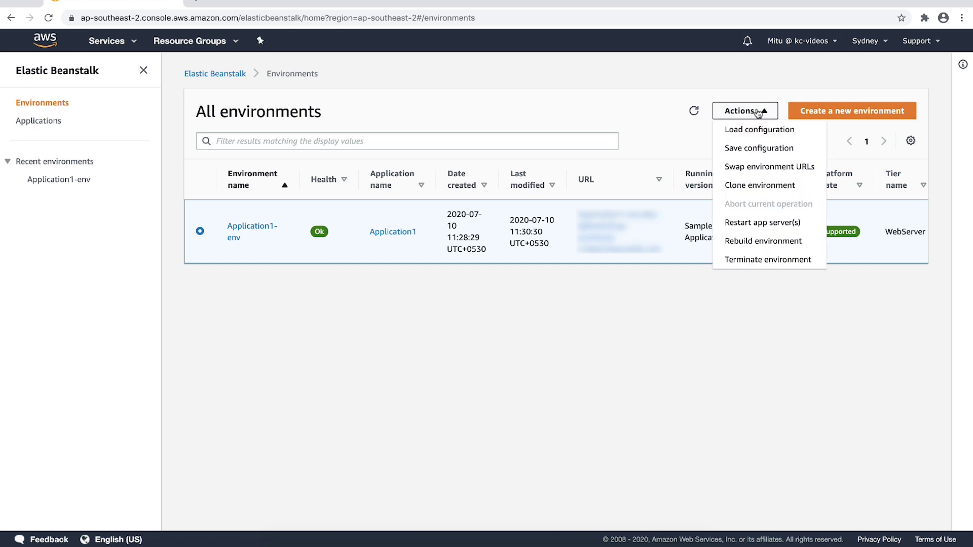
click(774, 258)
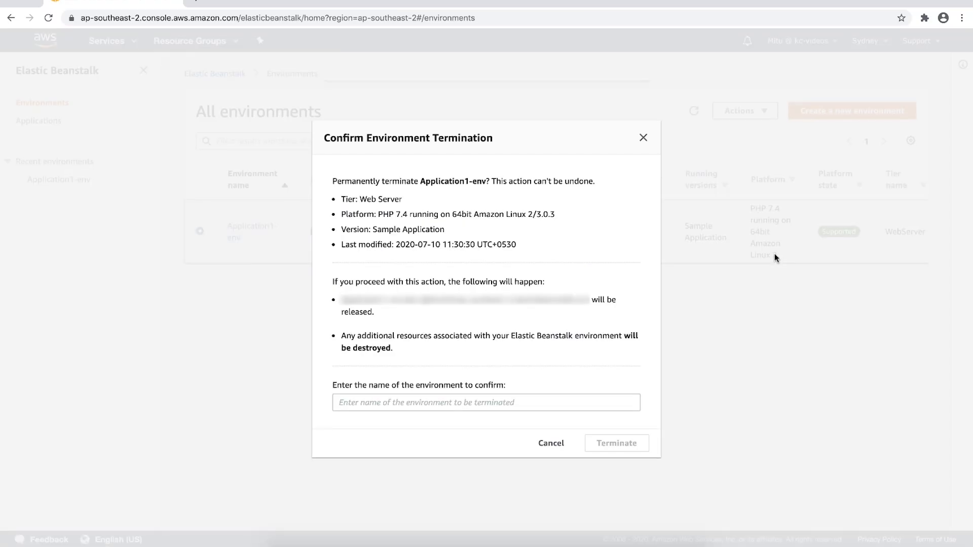
click(488, 401)
text(Application1-en)
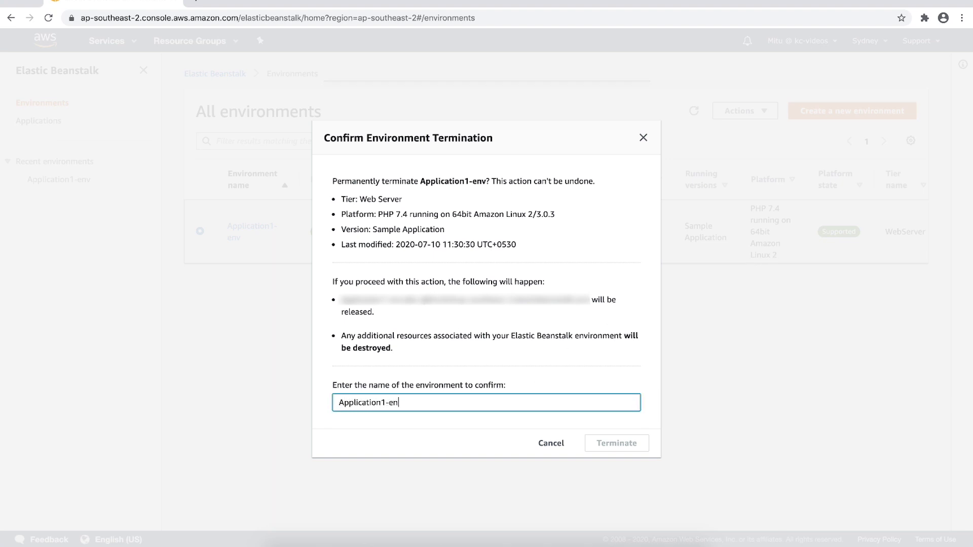
text(v)
click(637, 448)
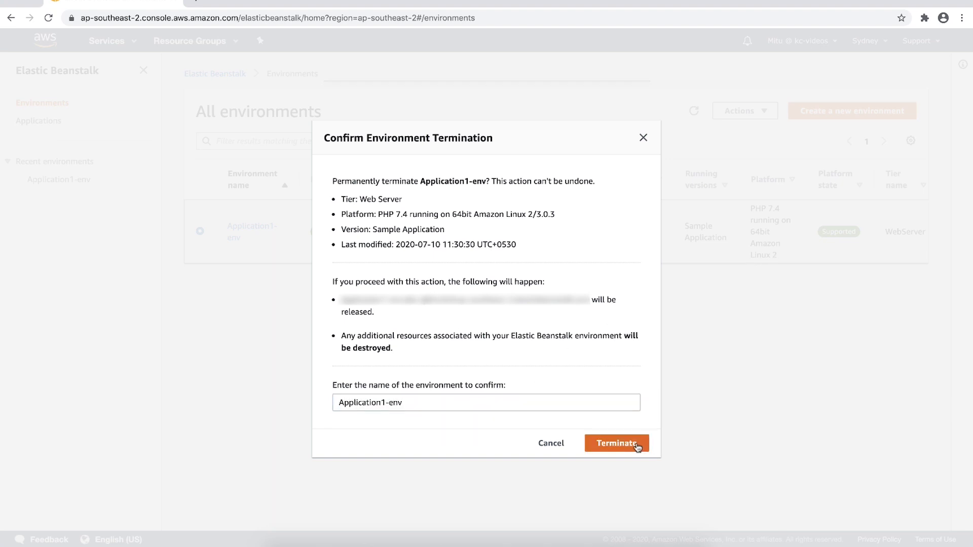